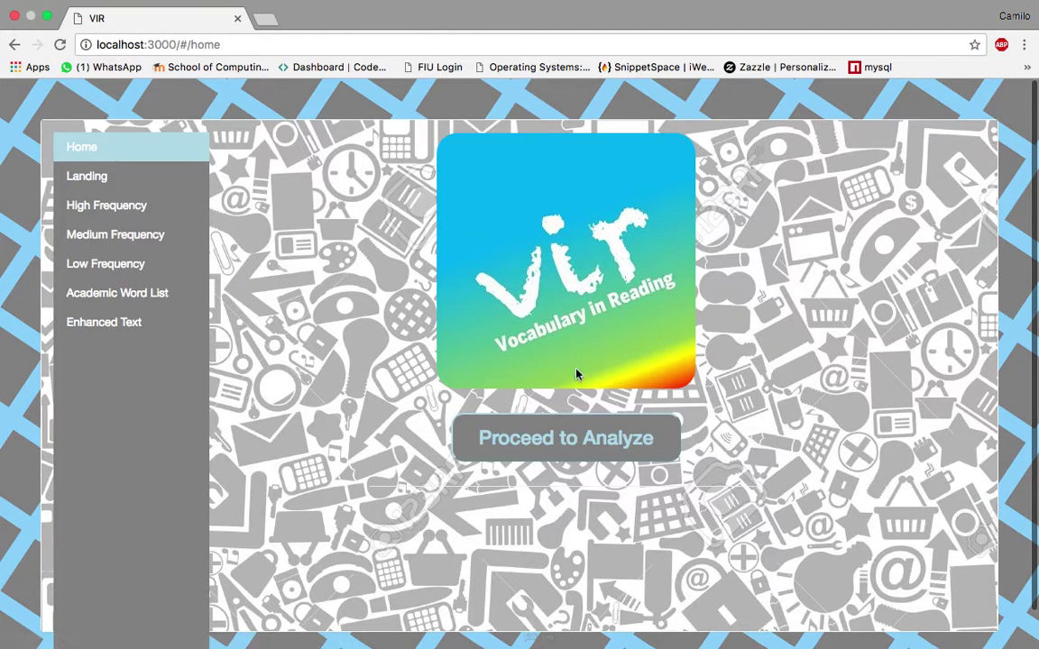
Go to the Analyze Your Text page and review its text entry, image and PDF sections
click(547, 453)
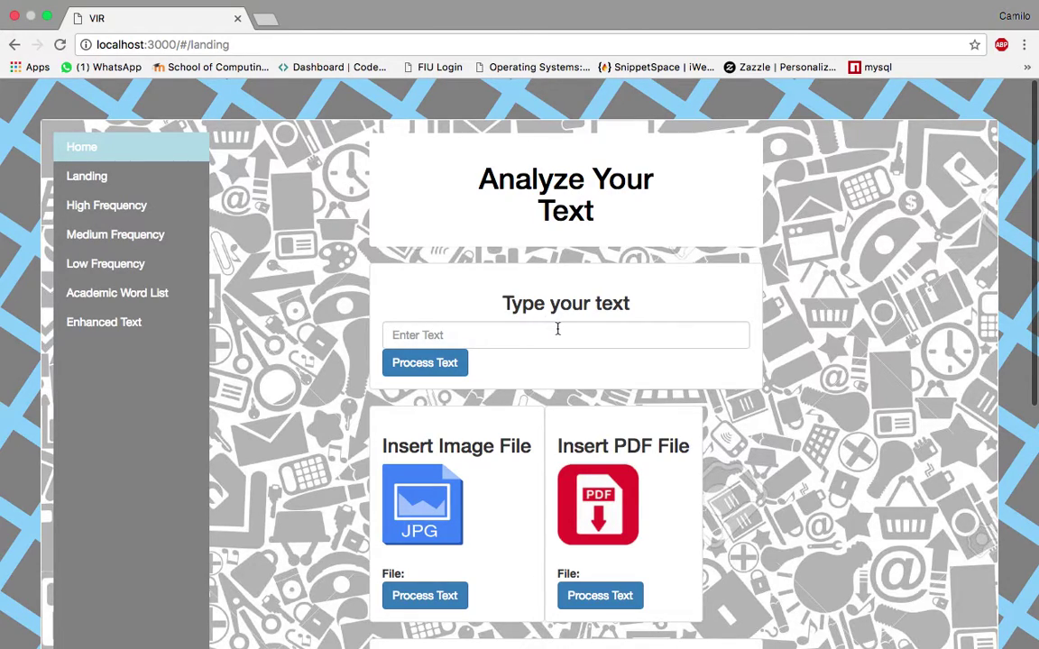
scroll(701, 357, down, 2)
scroll(703, 358, down, 5)
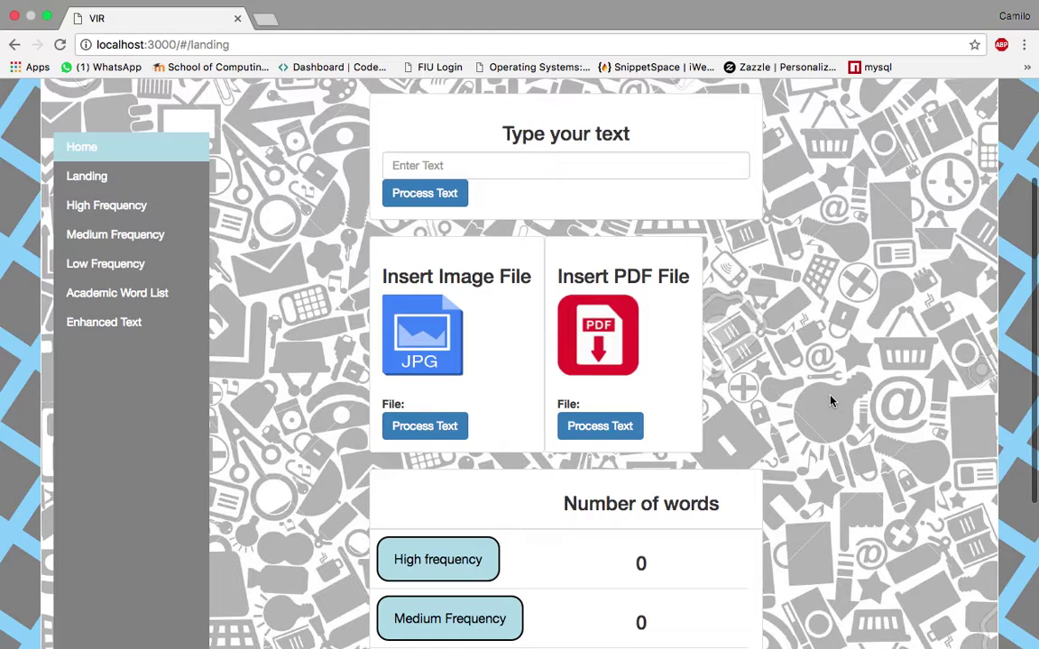
scroll(831, 400, down, 7)
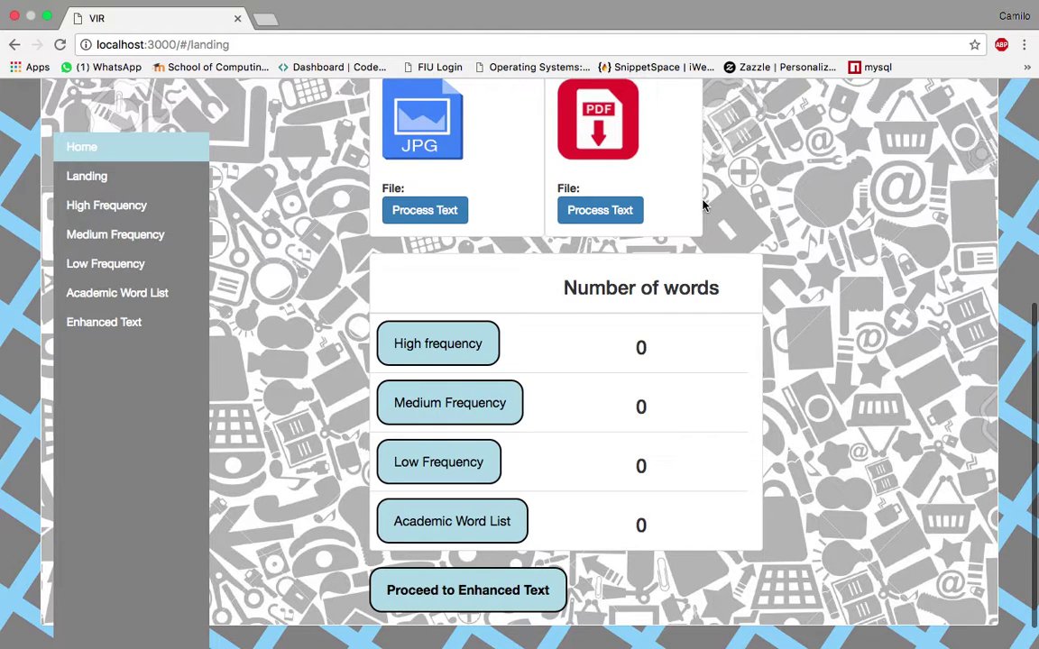
scroll(703, 205, up, 7)
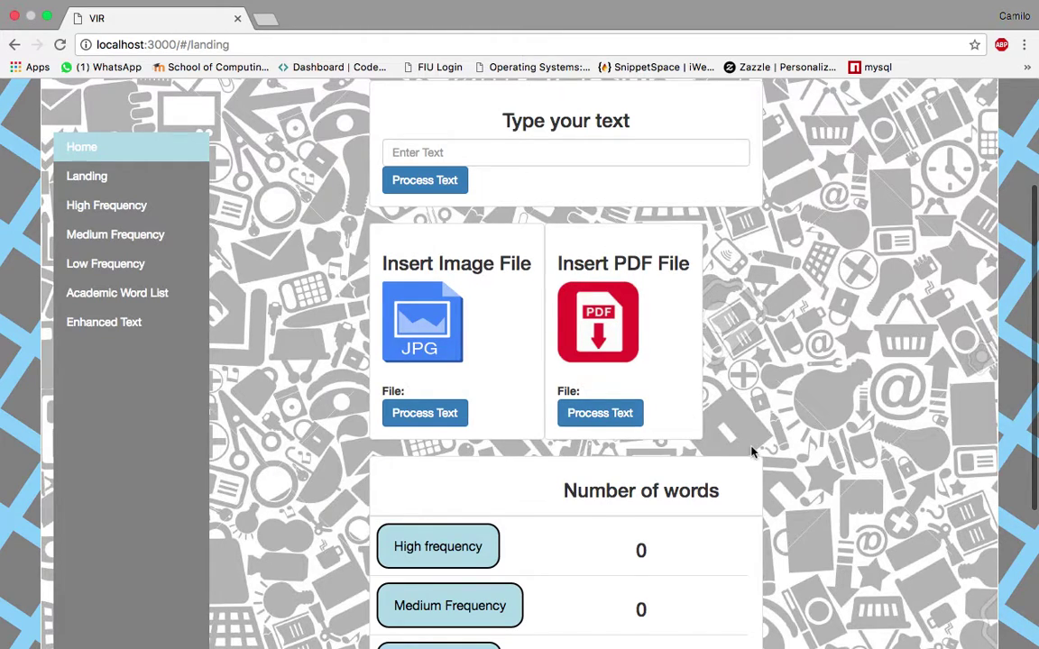
scroll(739, 446, down, 3)
scroll(726, 320, up, 3)
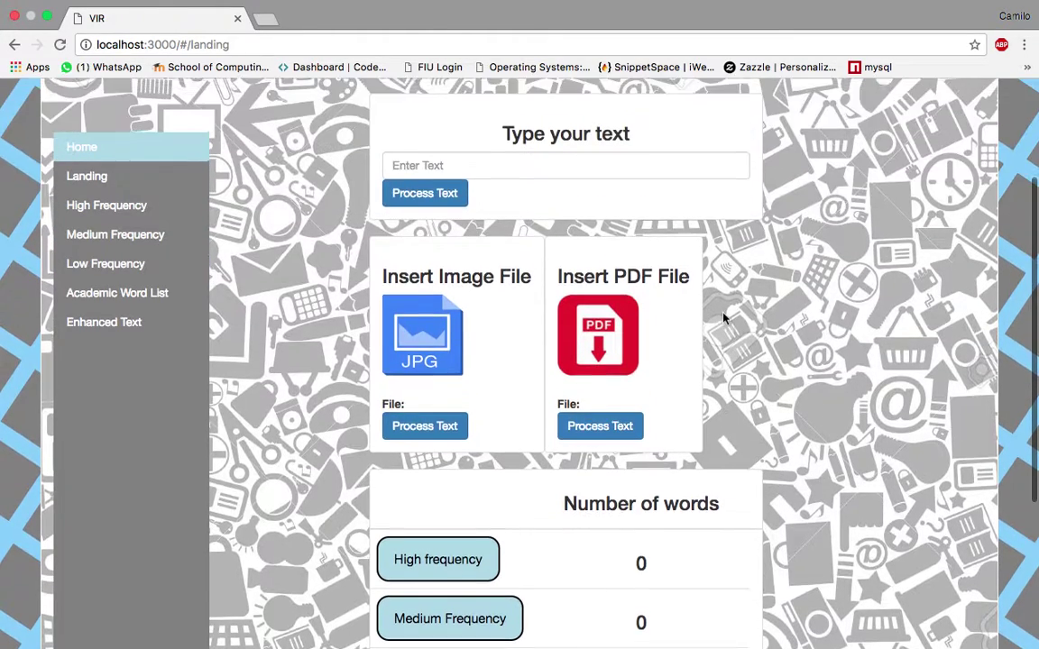
scroll(812, 334, down, 2)
scroll(831, 340, down, 3)
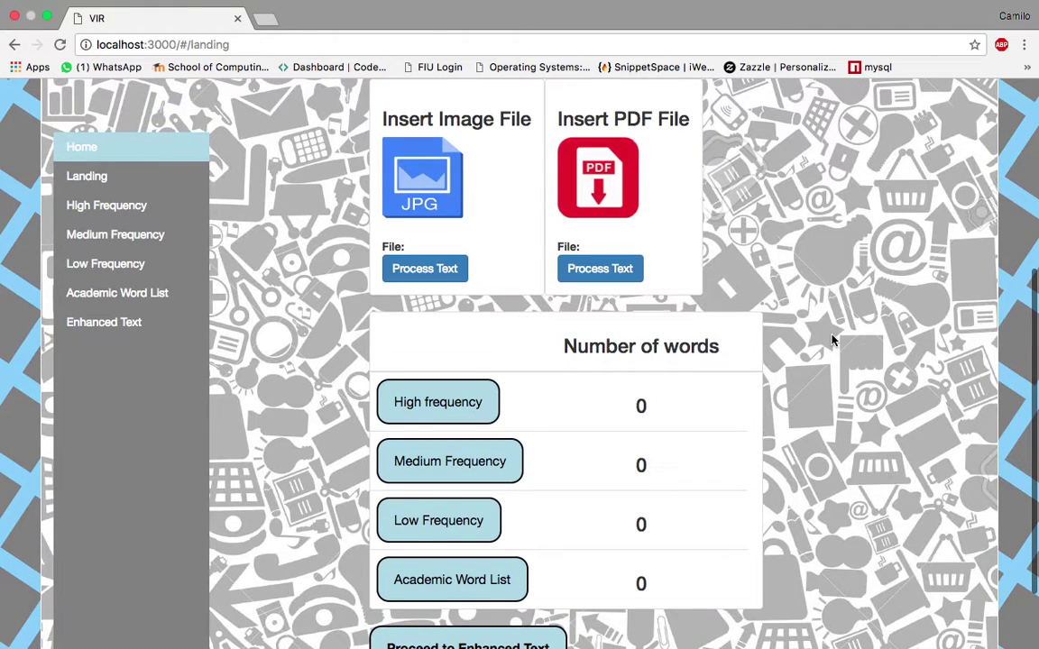
scroll(833, 341, down, 2)
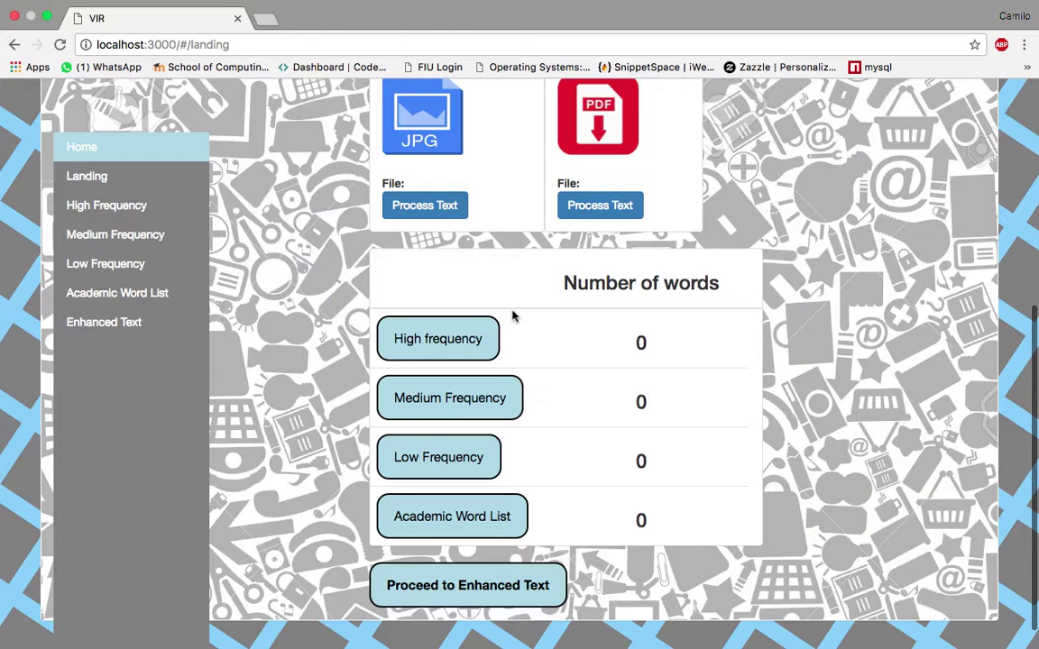
scroll(661, 434, down, 1)
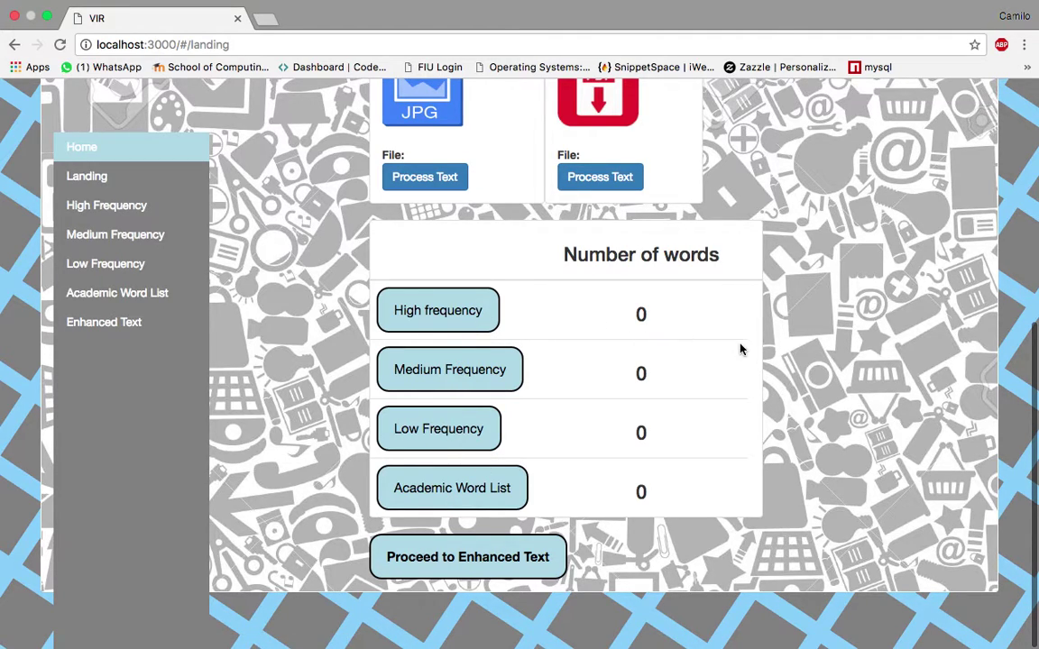
scroll(740, 348, up, 1)
scroll(740, 348, up, 3)
scroll(738, 355, up, 1)
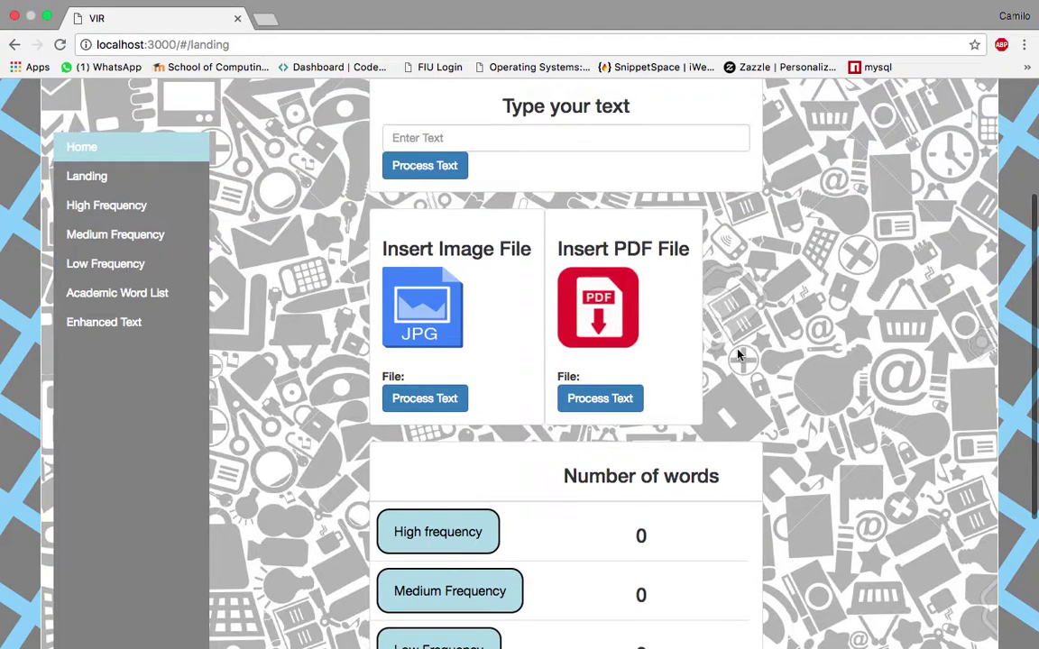
scroll(738, 355, up, 1)
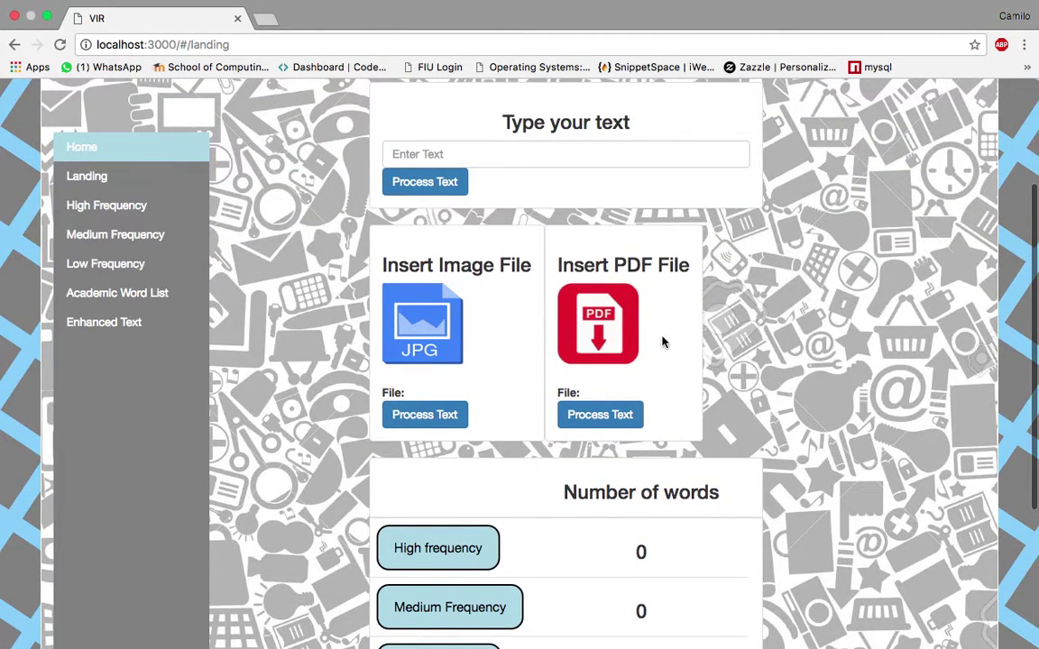
click(471, 157)
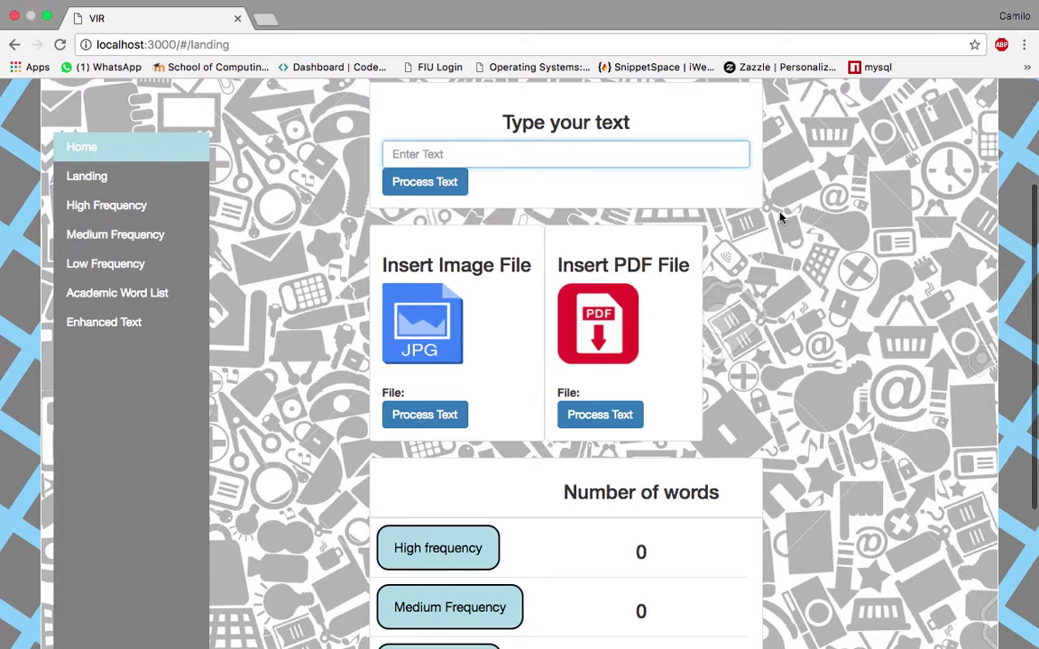
Enter 'this is a test for the student' and process it for word counts
text(this is a test)
text( for th)
text(e student.)
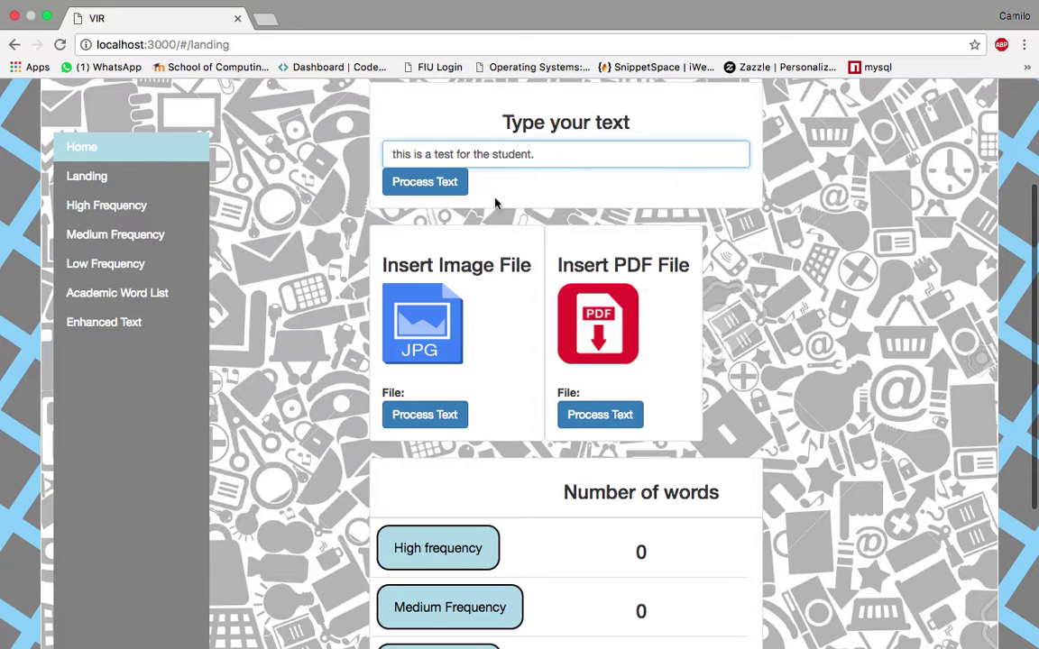
click(430, 188)
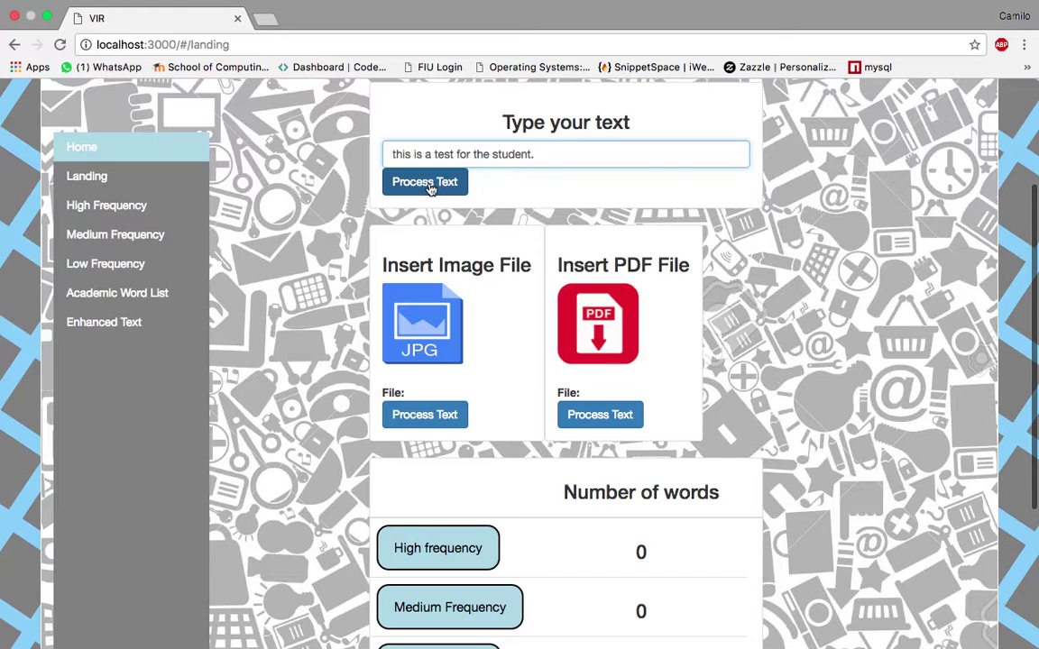
click(431, 189)
View the high-frequency and medium-frequency word definitions, returning to the results each time
scroll(556, 208, down, 2)
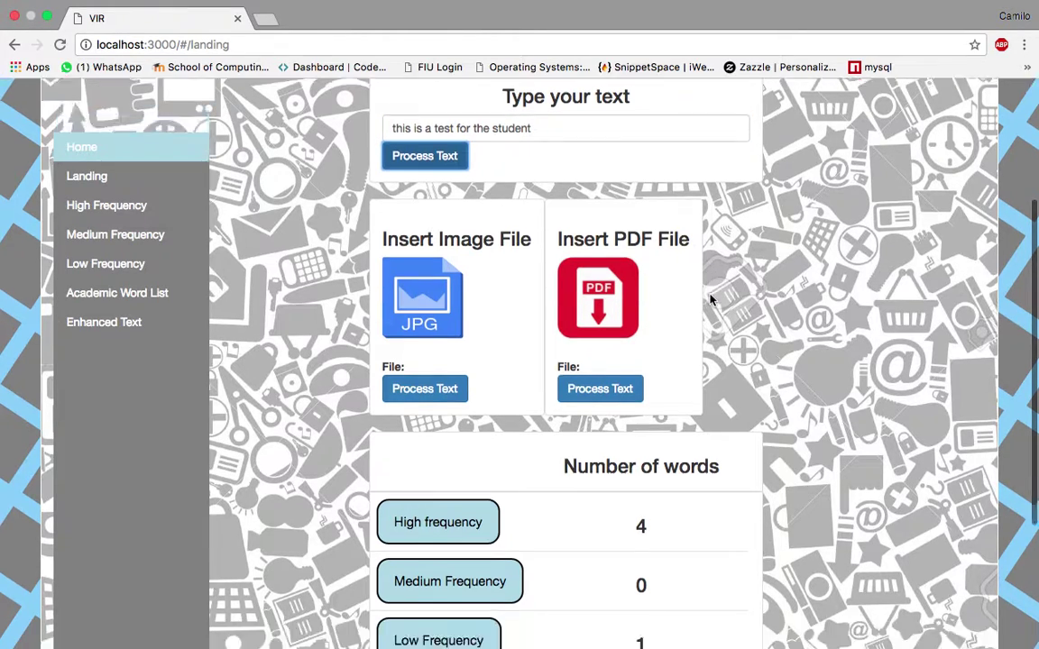
scroll(710, 297, down, 3)
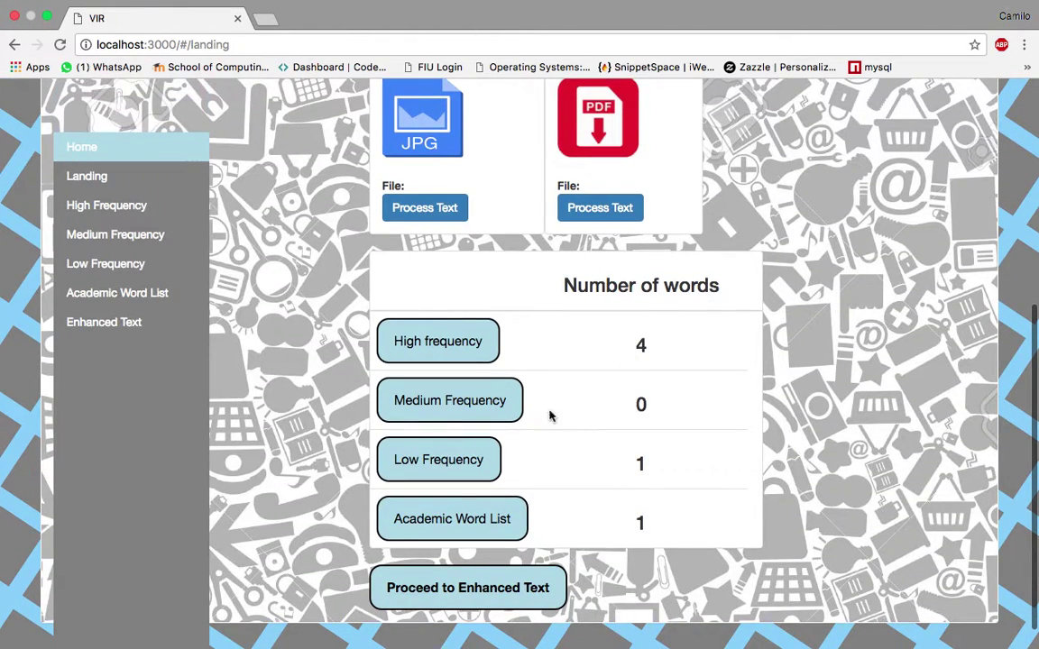
click(453, 351)
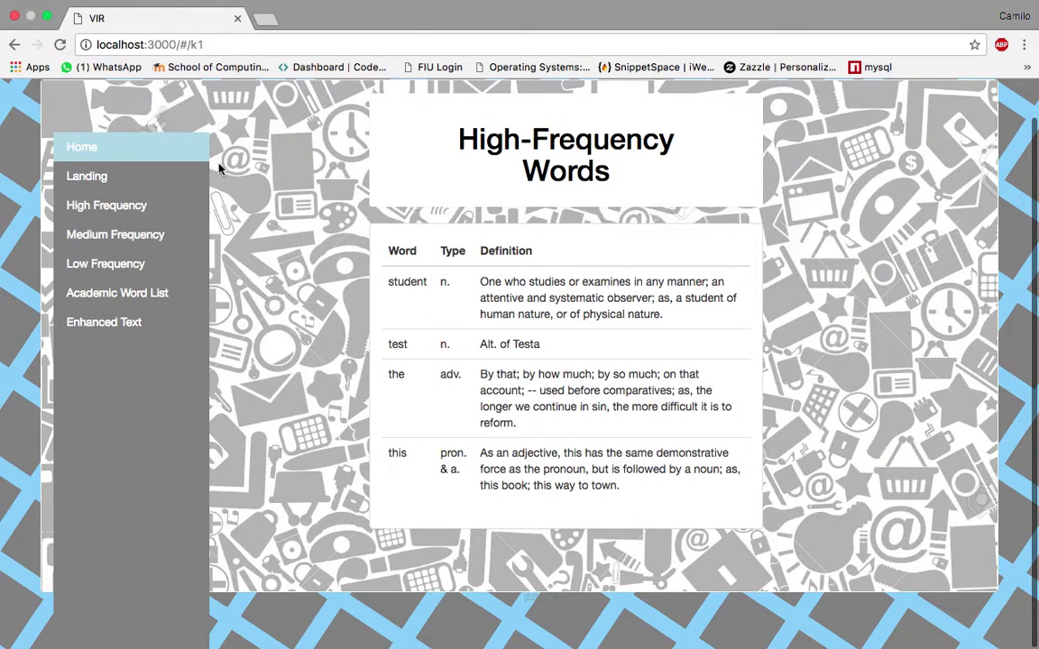
click(15, 44)
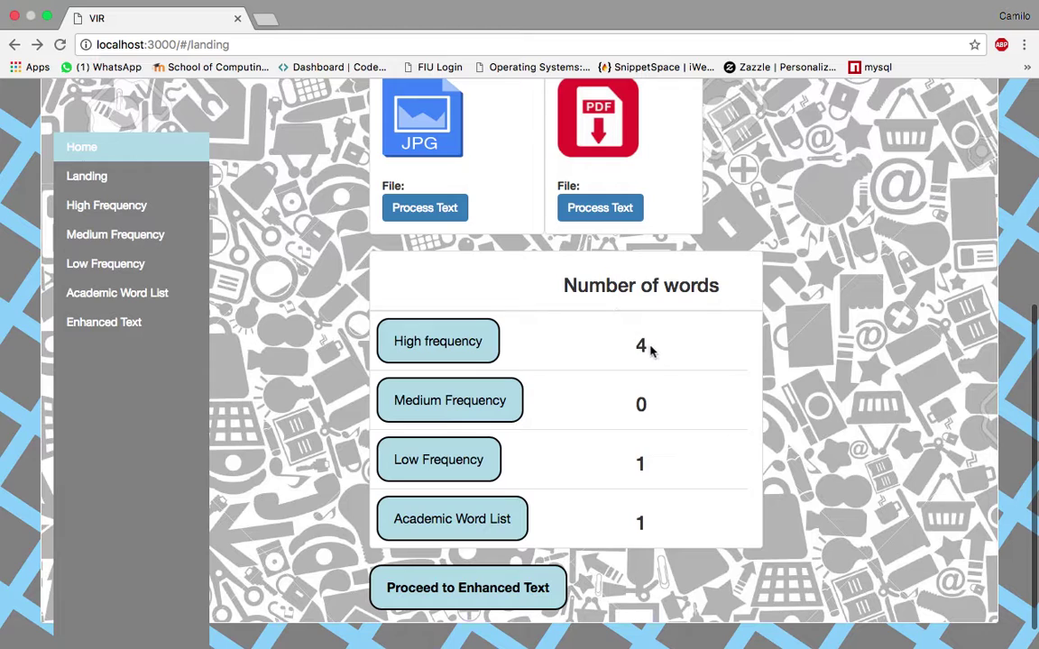
scroll(641, 413, down, 1)
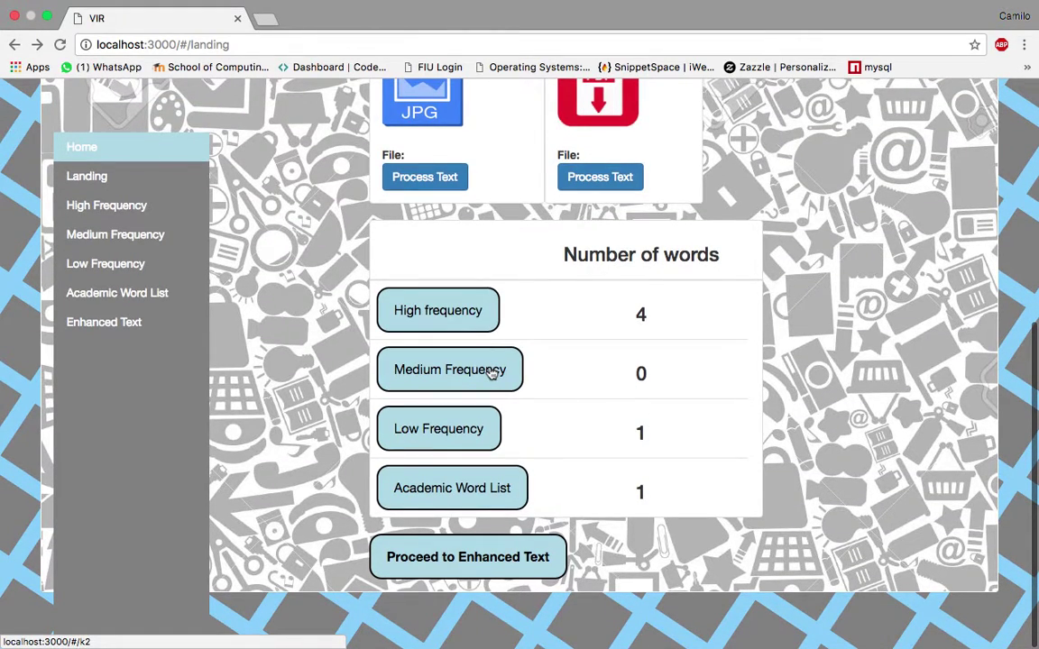
click(491, 372)
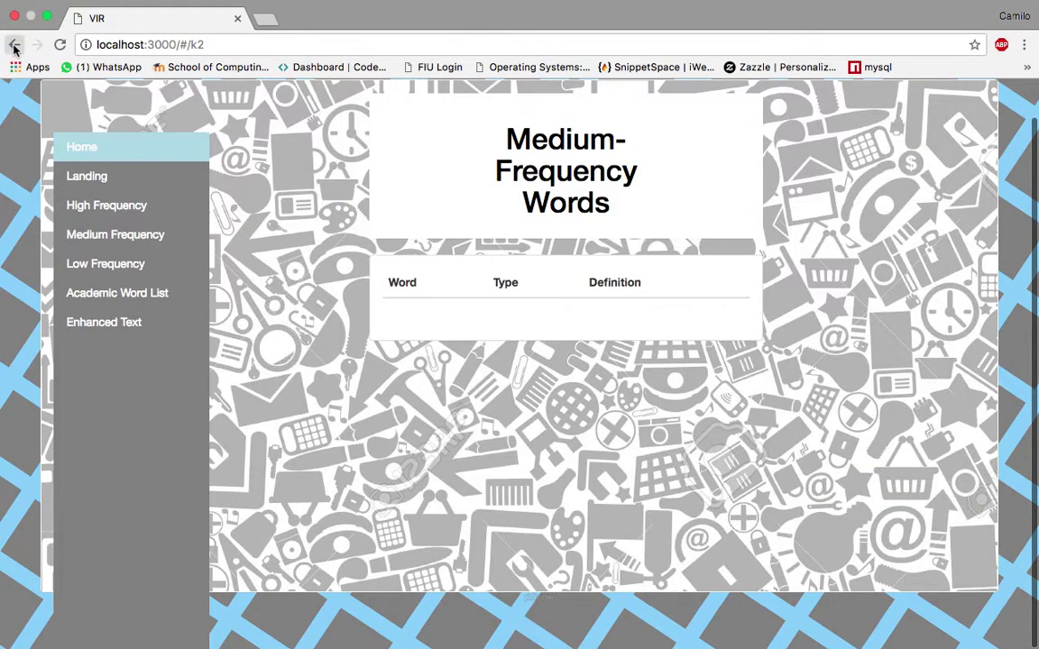
click(15, 44)
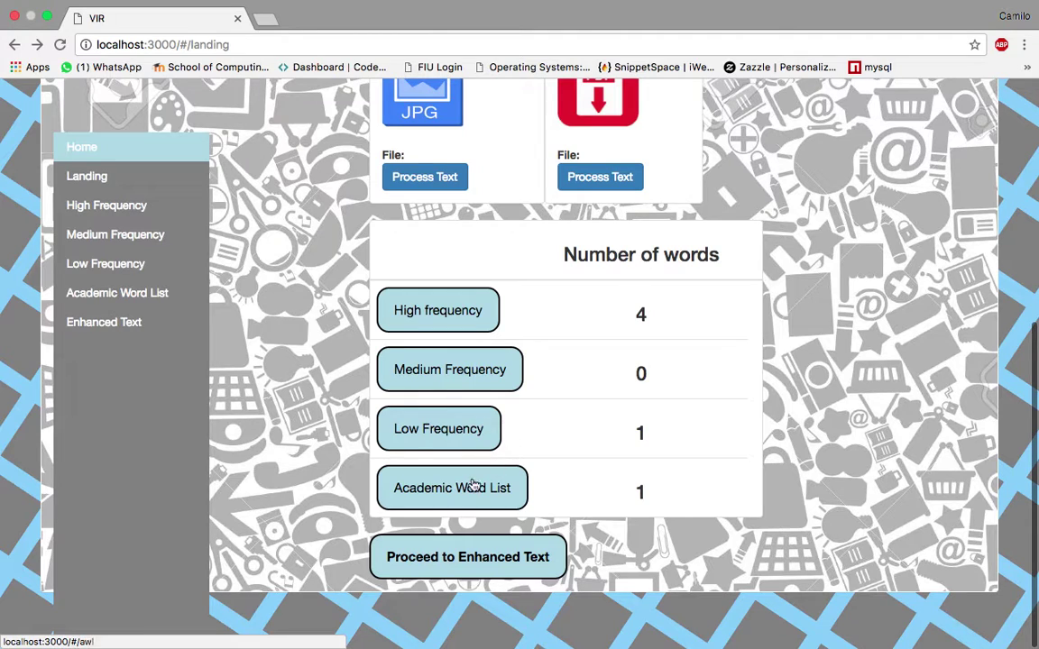
Check the low-frequency word list, then show the colour-coded Enhanced Text
click(469, 429)
click(12, 44)
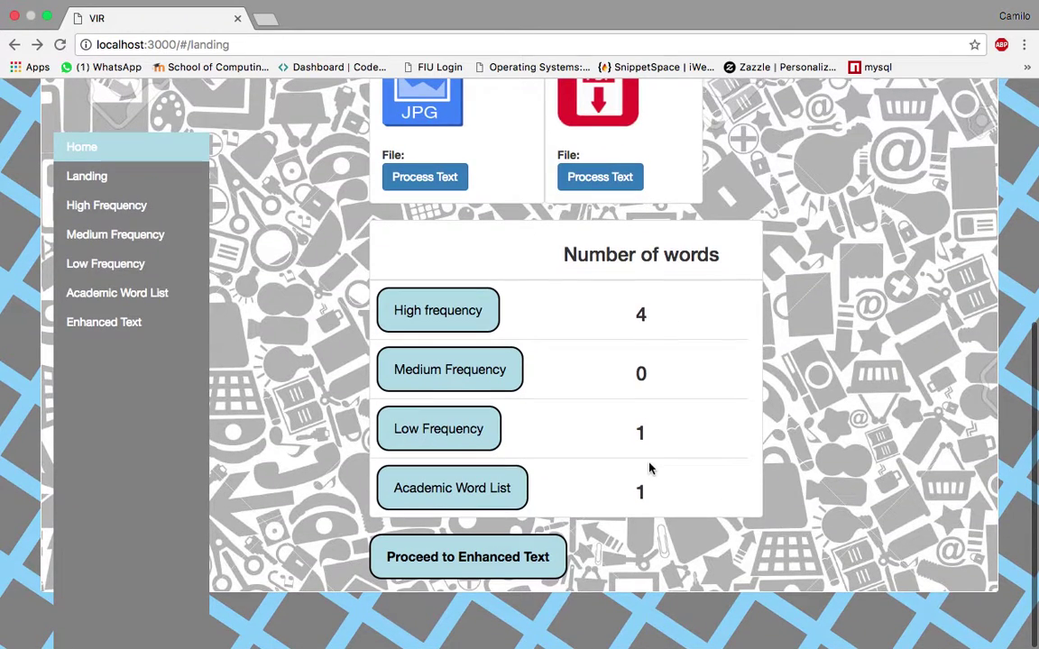
click(485, 559)
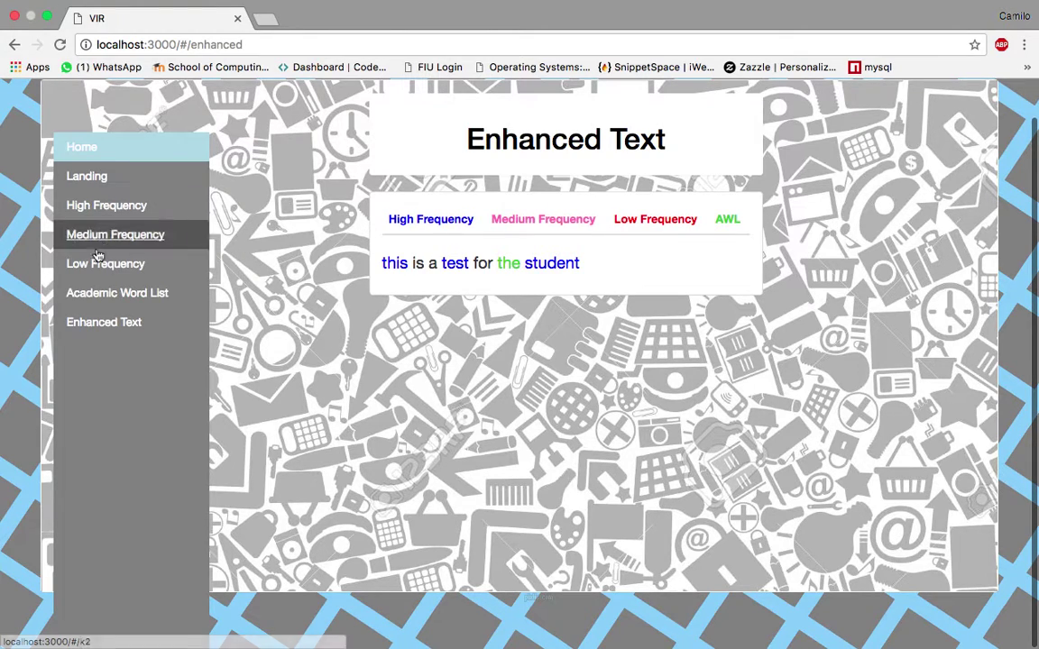
Visit the Academic Word List, Low, Medium, High Frequency and Home pages, ending on the results
click(132, 298)
click(128, 261)
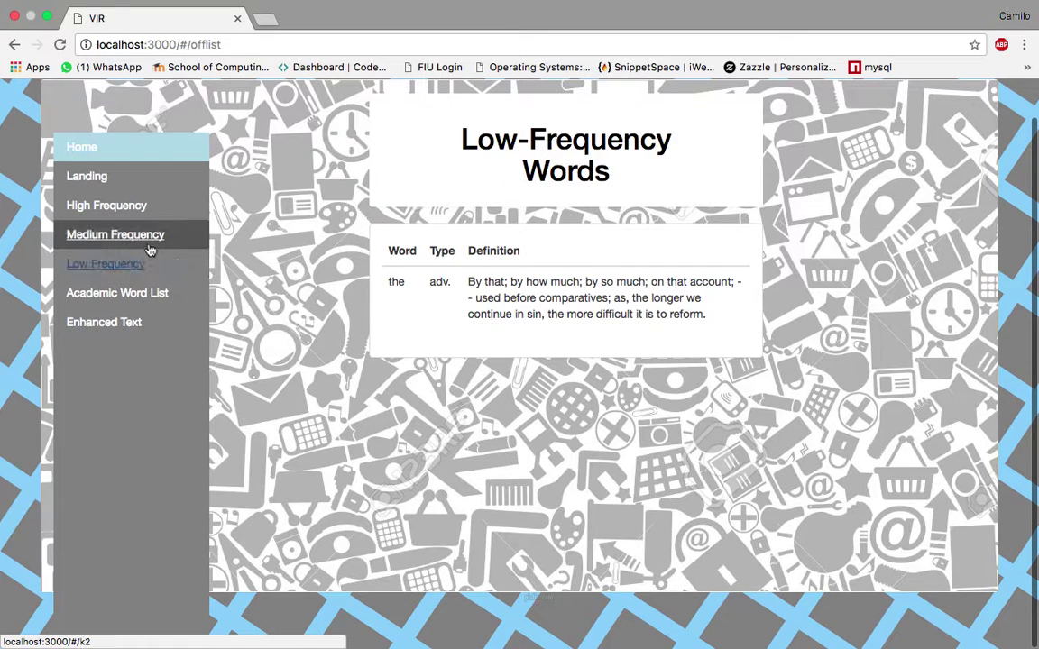
click(150, 236)
click(144, 208)
click(144, 184)
click(121, 151)
click(121, 178)
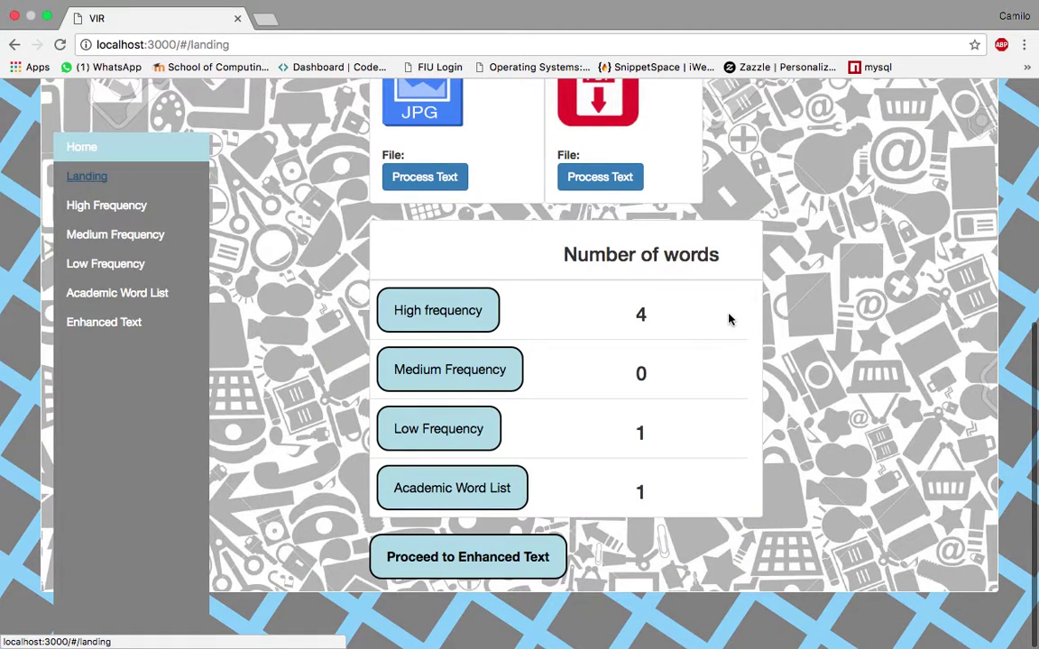
Take the browser out of full screen and move its window slightly higher
scroll(839, 312, up, 3)
scroll(836, 312, up, 1)
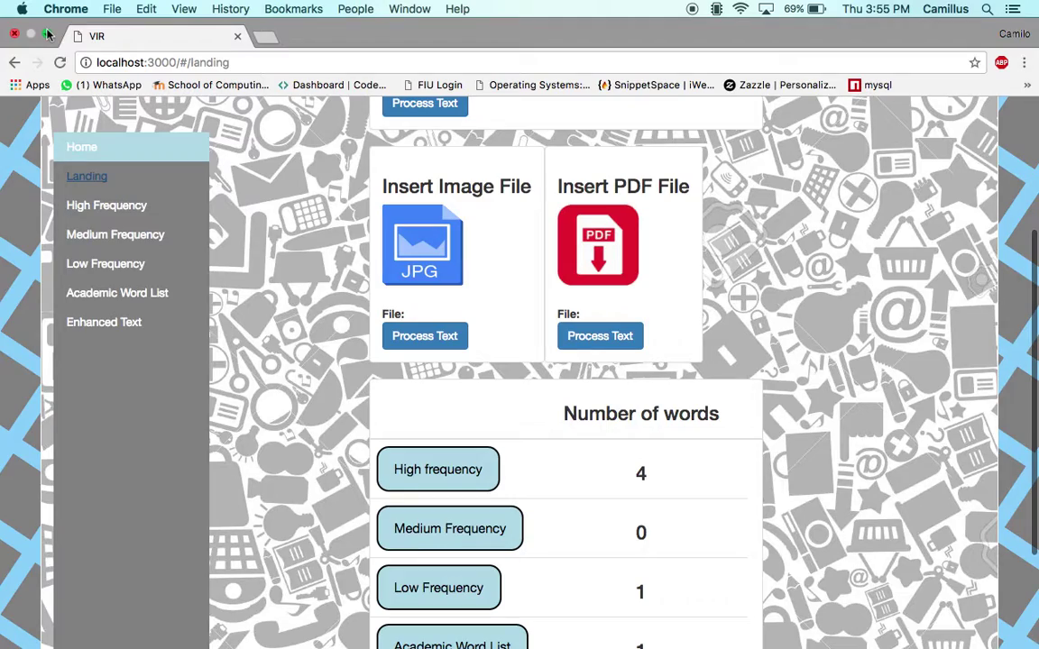
click(47, 35)
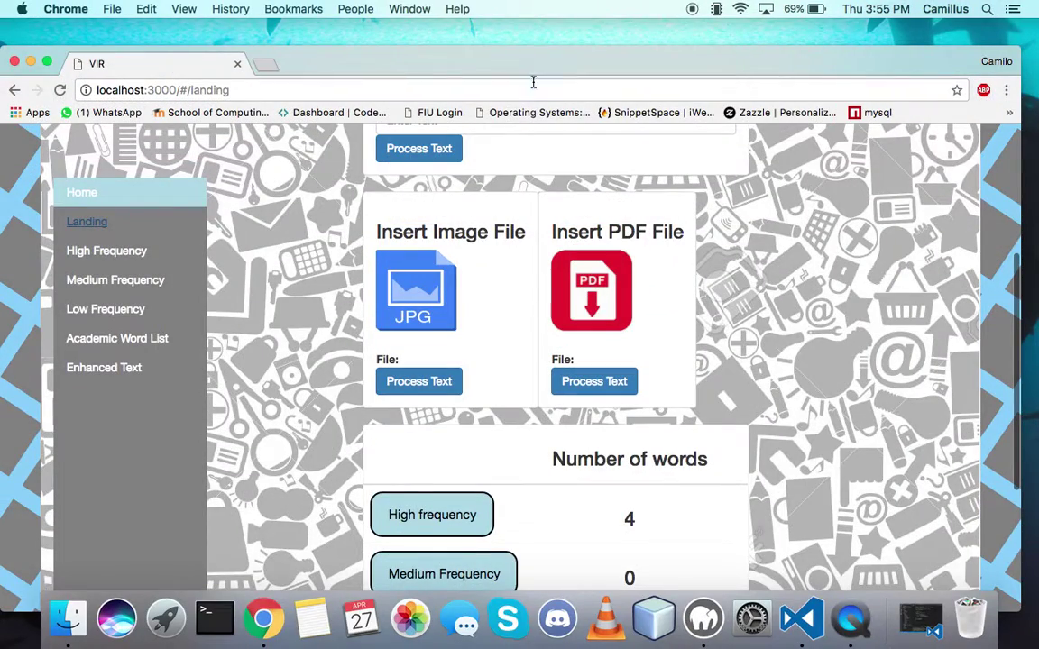
drag(520, 69, 526, 44)
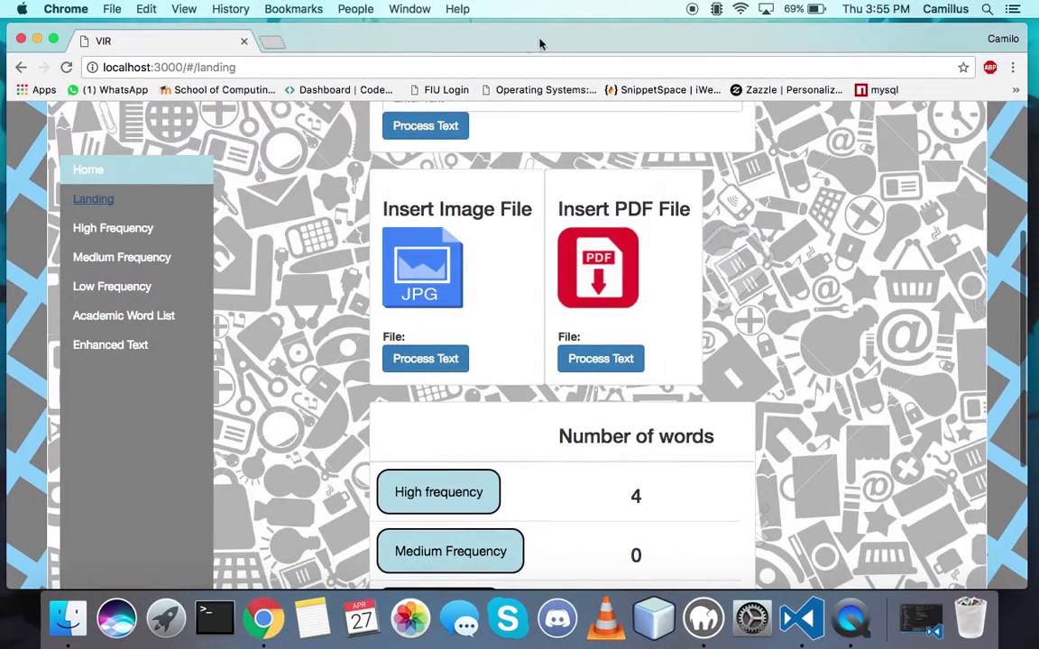